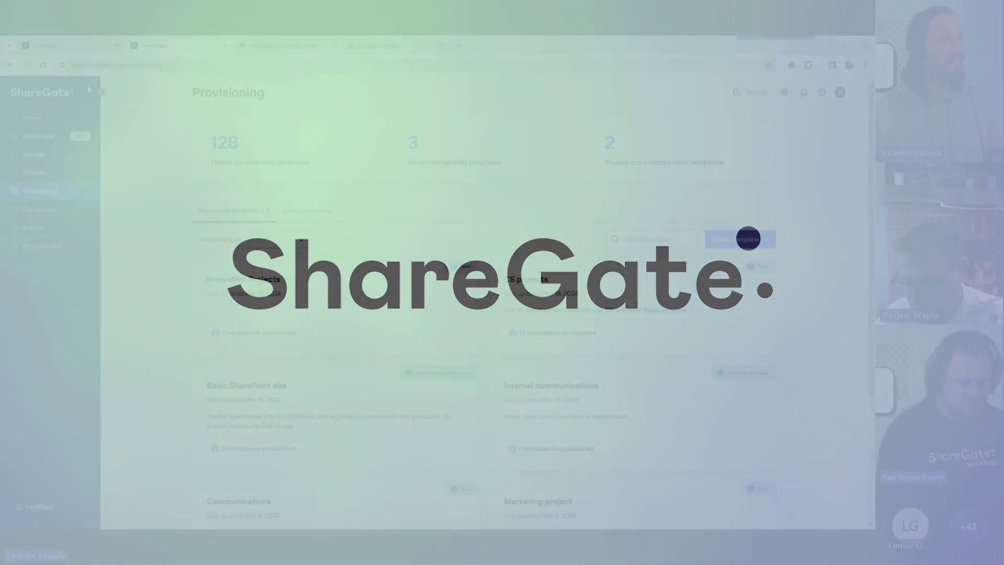
- On the Provisioning page, start a new template to open the Create a template wizard
click(743, 239)
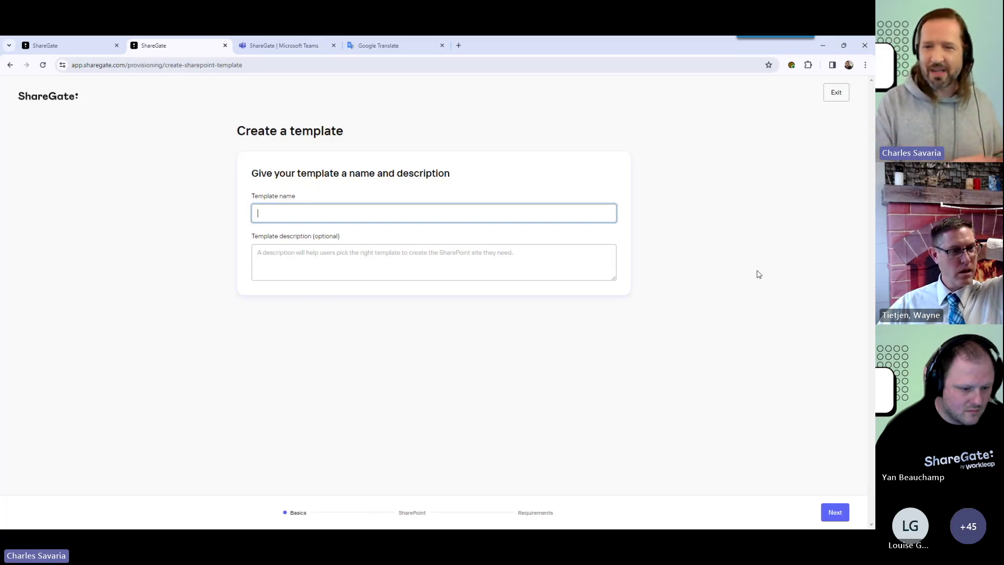
- Name the template 'template', leave the description blank, and advance to the SharePoint step
text(tempalat)
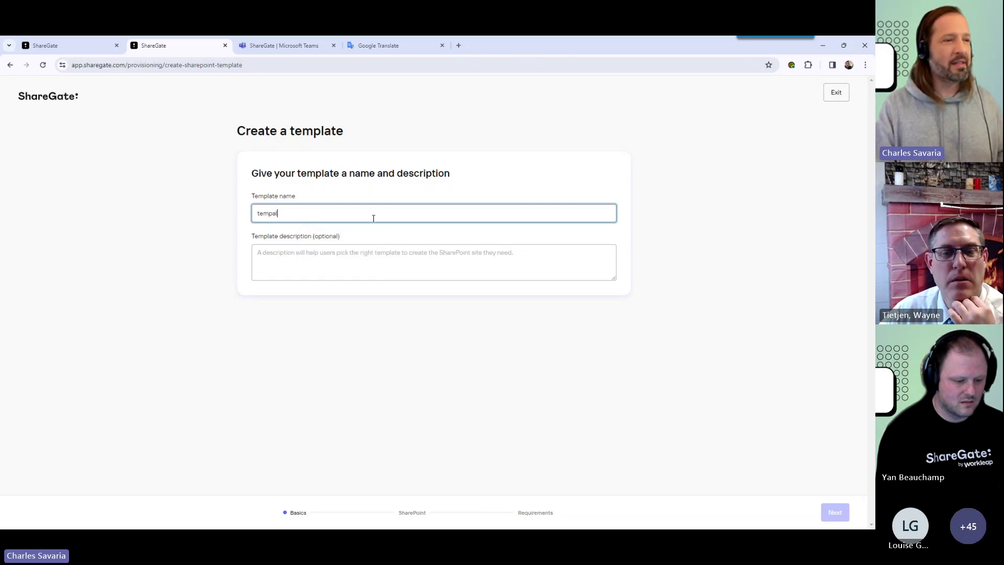
key(BackSpace)
key(BackSpace)
text(late)
click(429, 269)
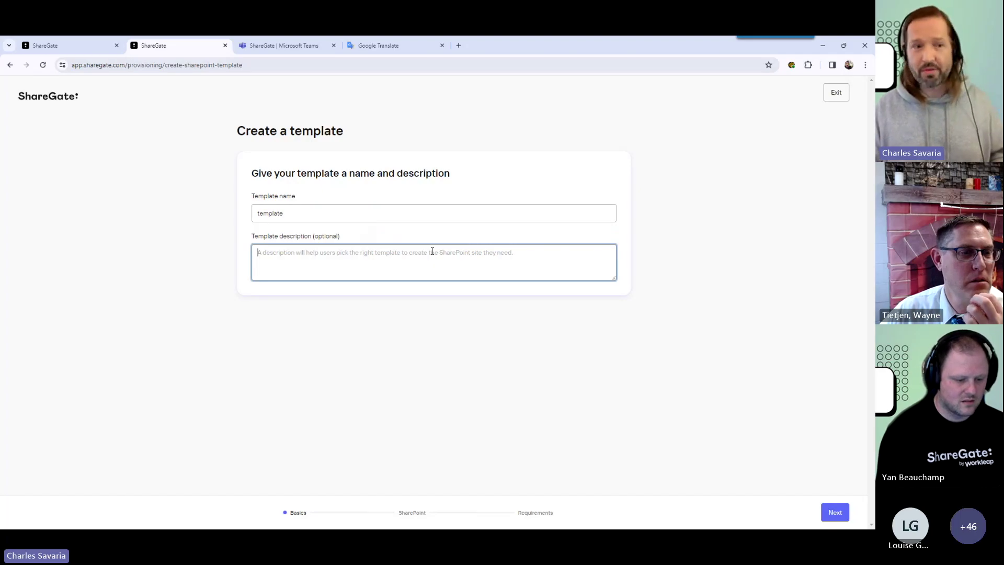
key(Tab)
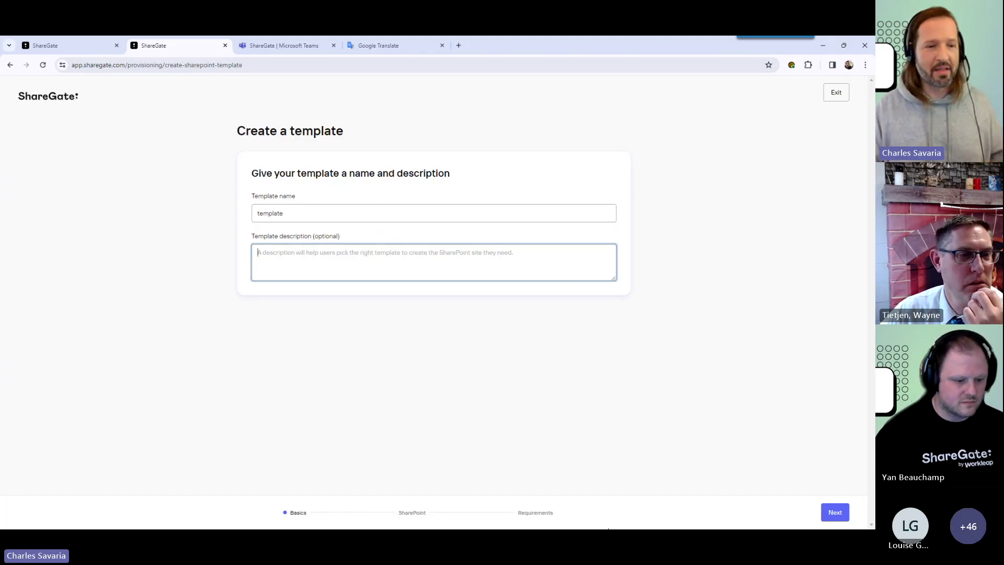
key(Return)
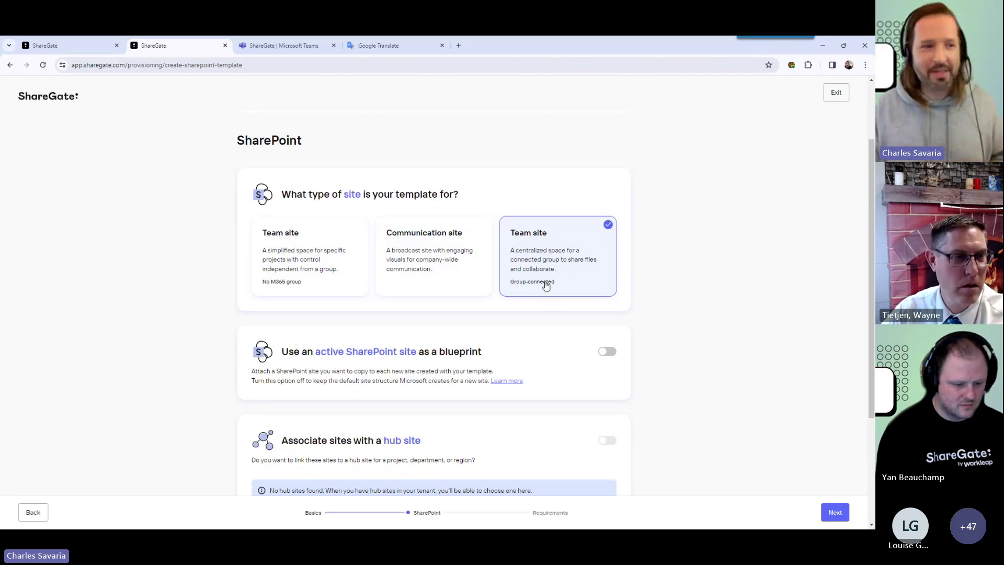
- Switch on 'Use an active SharePoint site as a blueprint' for the group-connected Team site
scroll(523, 277, down, 2)
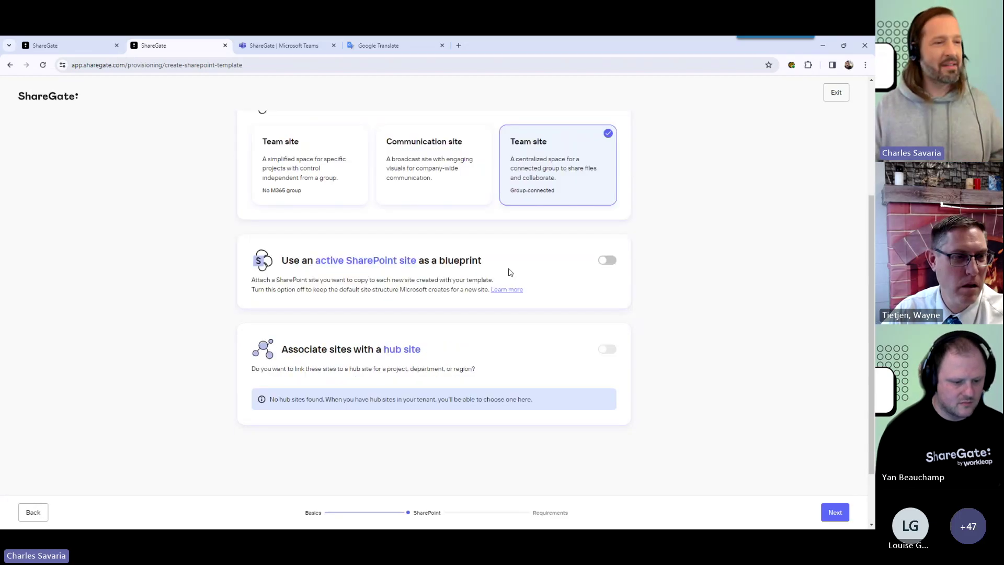
click(605, 263)
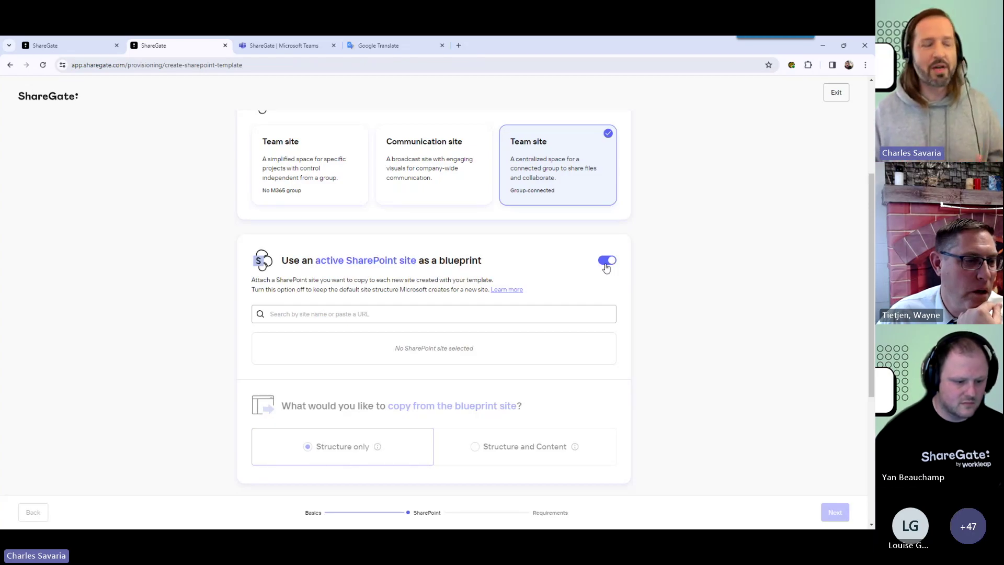
scroll(575, 319, up, 3)
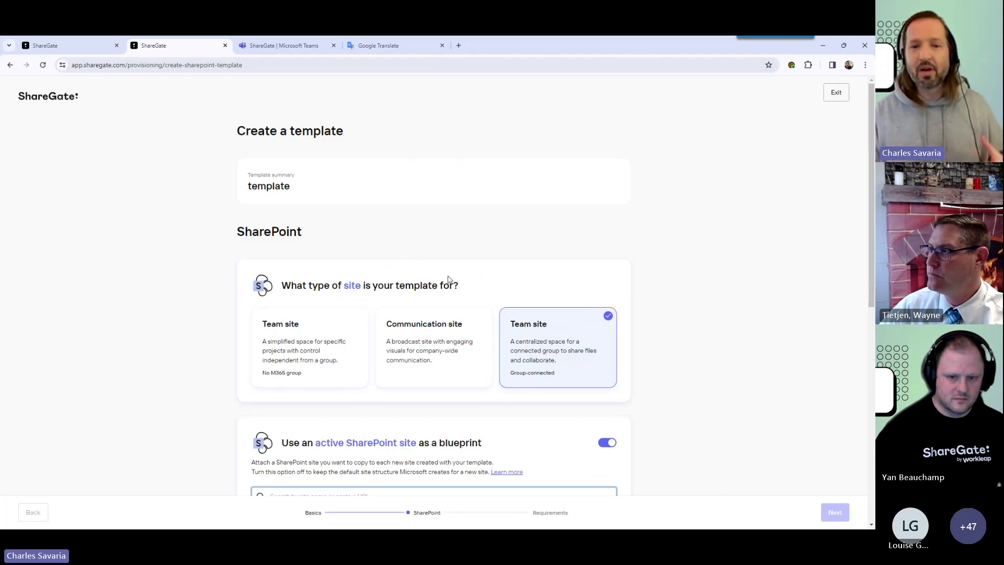
- Search 'sales', attach the Sales site as blueprint, and choose Structure and Content
scroll(542, 316, down, 3)
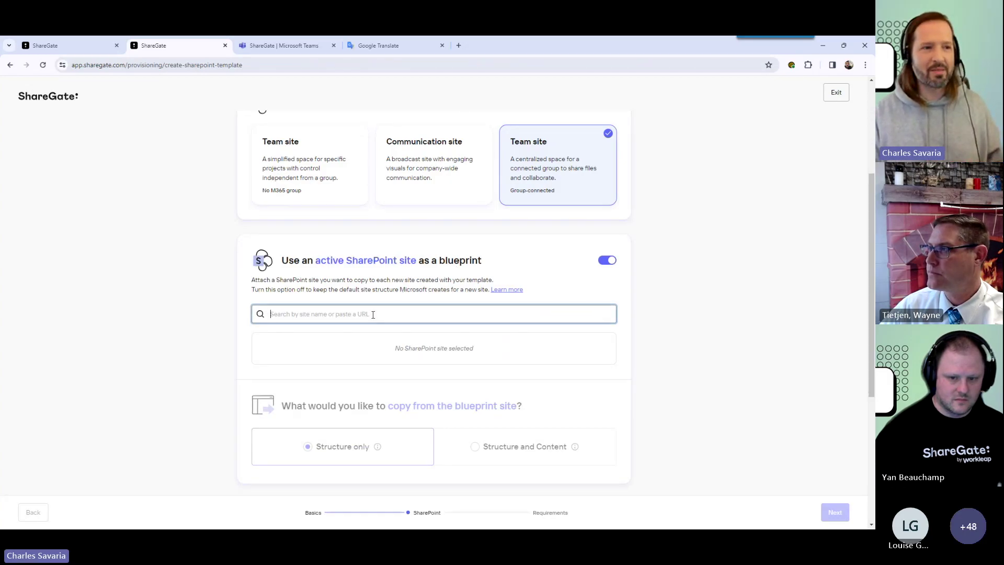
text(sales)
click(393, 415)
scroll(390, 434, down, 1)
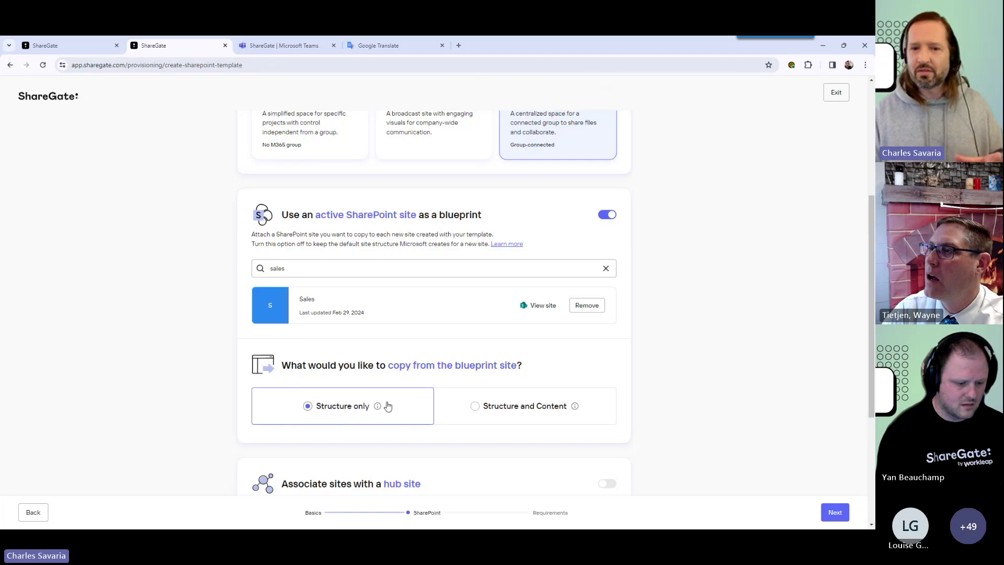
click(516, 405)
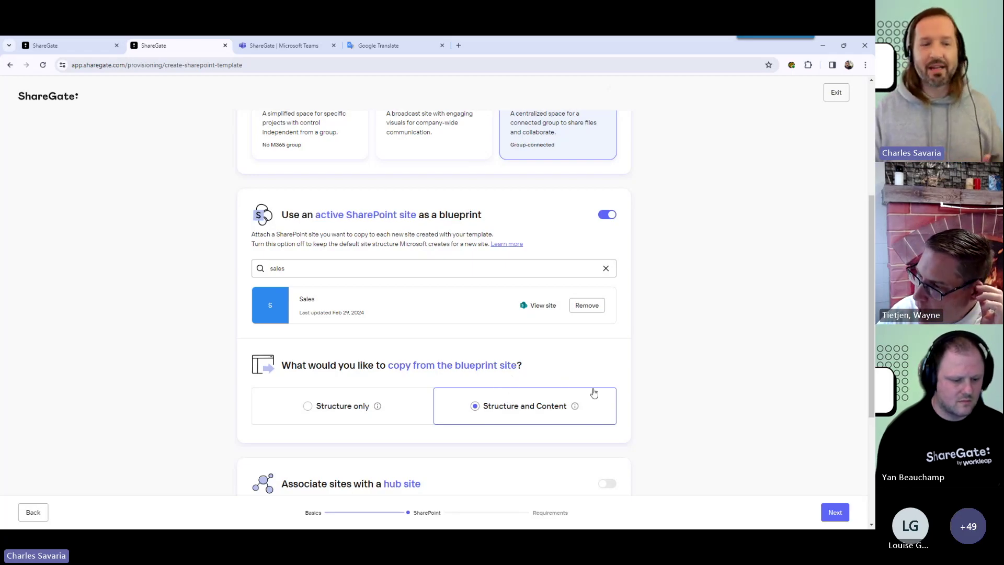
scroll(611, 409, down, 1)
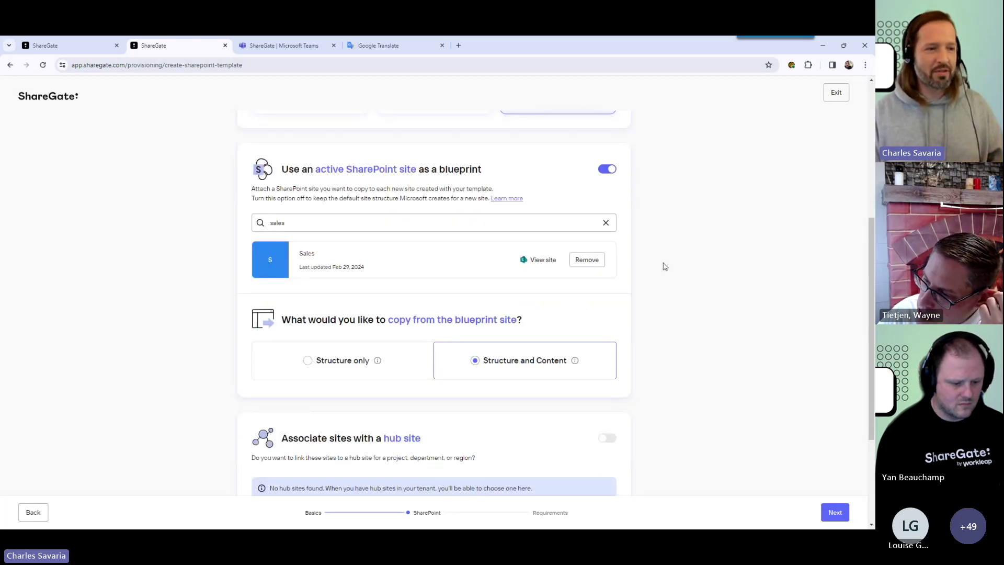
scroll(661, 265, down, 3)
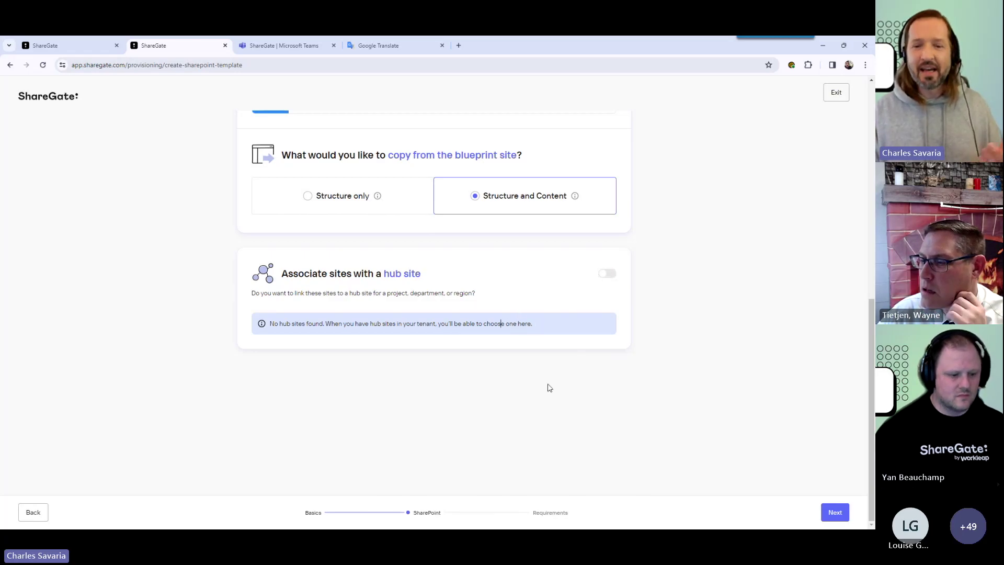
- Continue to the Requirements step, keeping Private and 2 required owners, and select the naming Prefix field
click(826, 508)
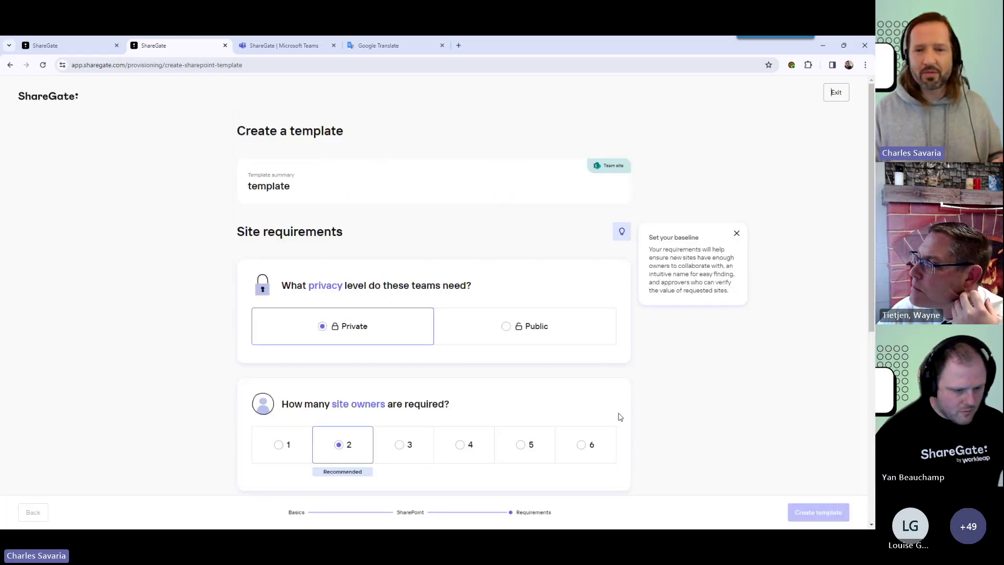
scroll(609, 372, down, 3)
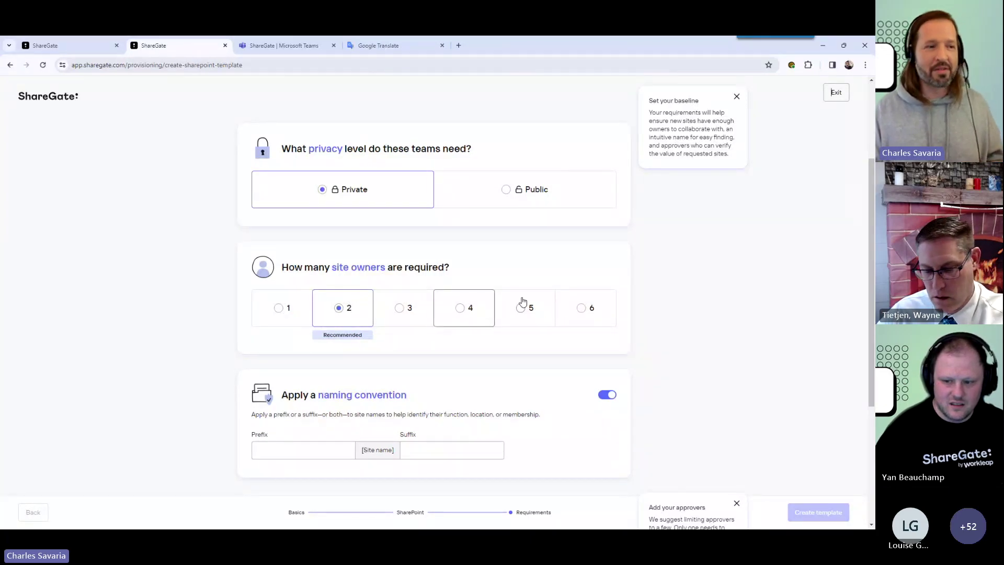
scroll(587, 360, down, 1)
scroll(587, 360, down, 1)
click(325, 359)
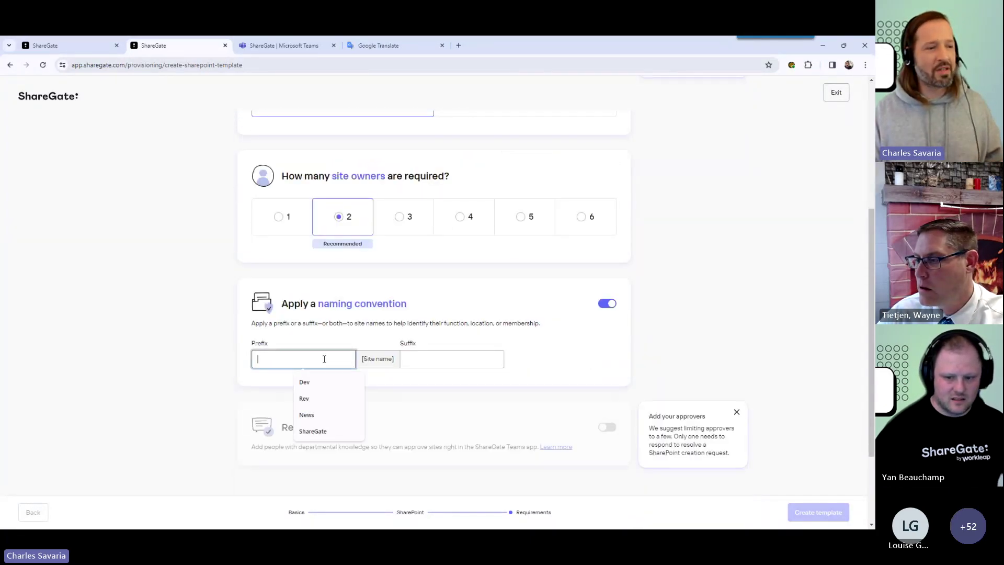
- Turn off the naming convention, require approval, and add the searched person as approver
click(450, 357)
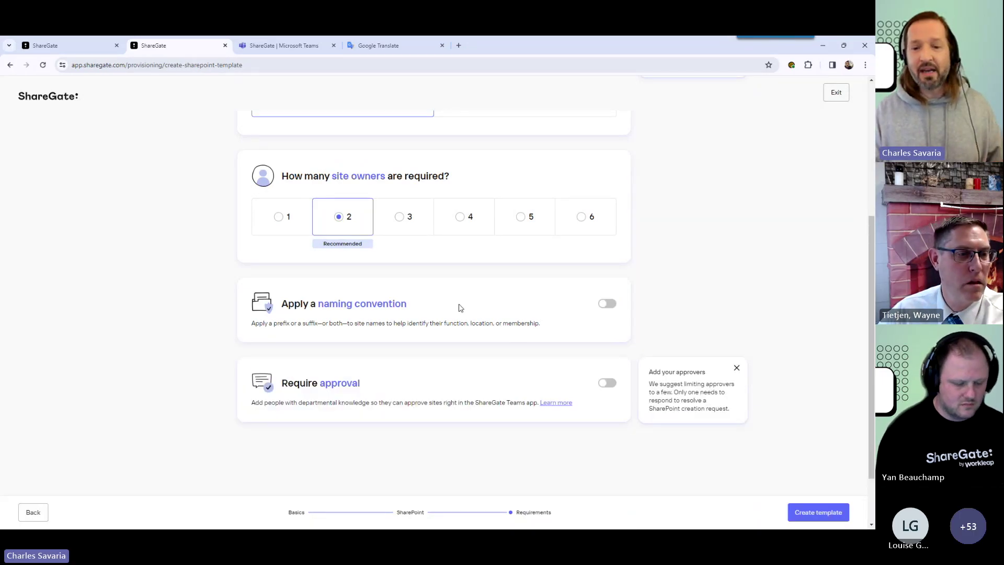
click(606, 383)
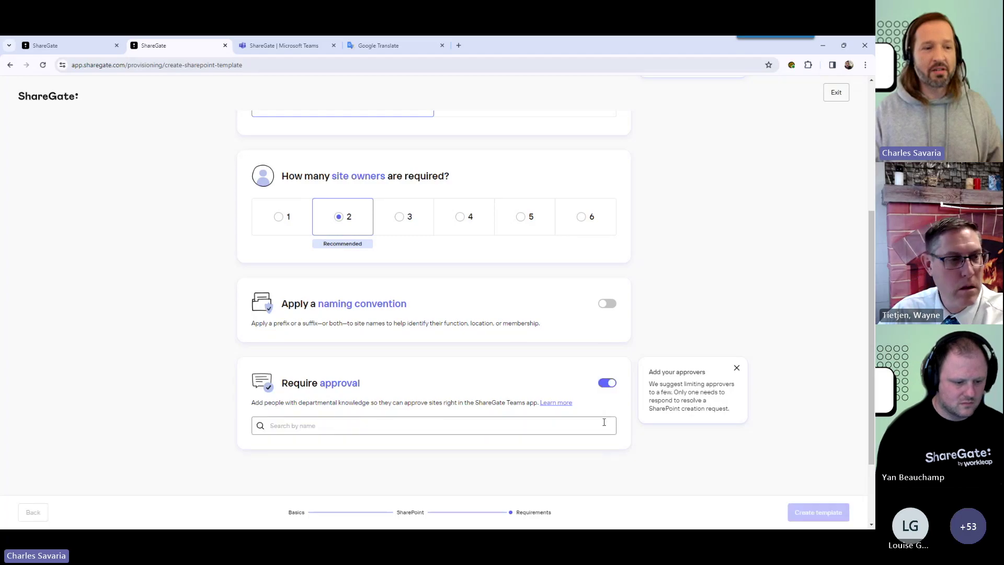
scroll(594, 432, down, 2)
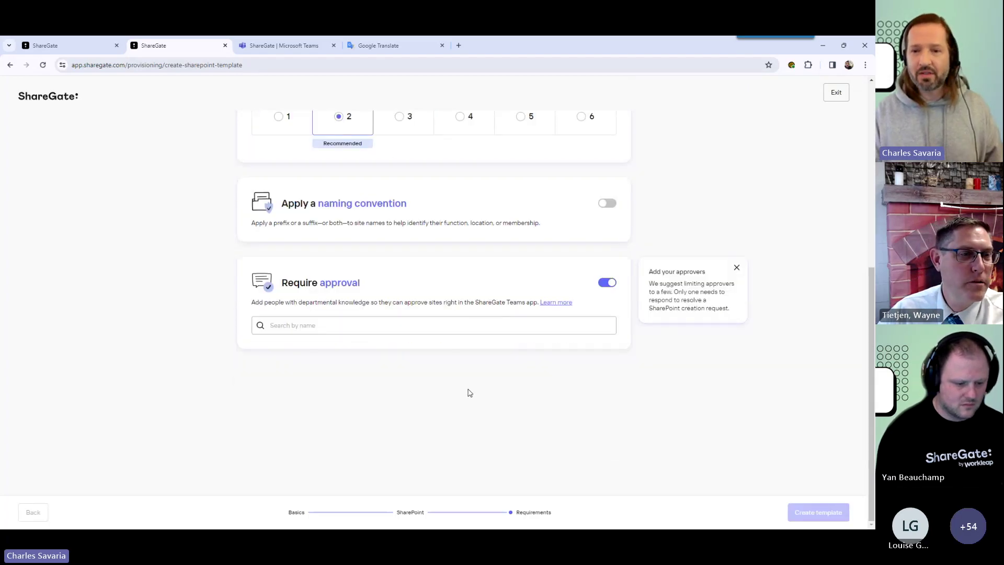
click(400, 327)
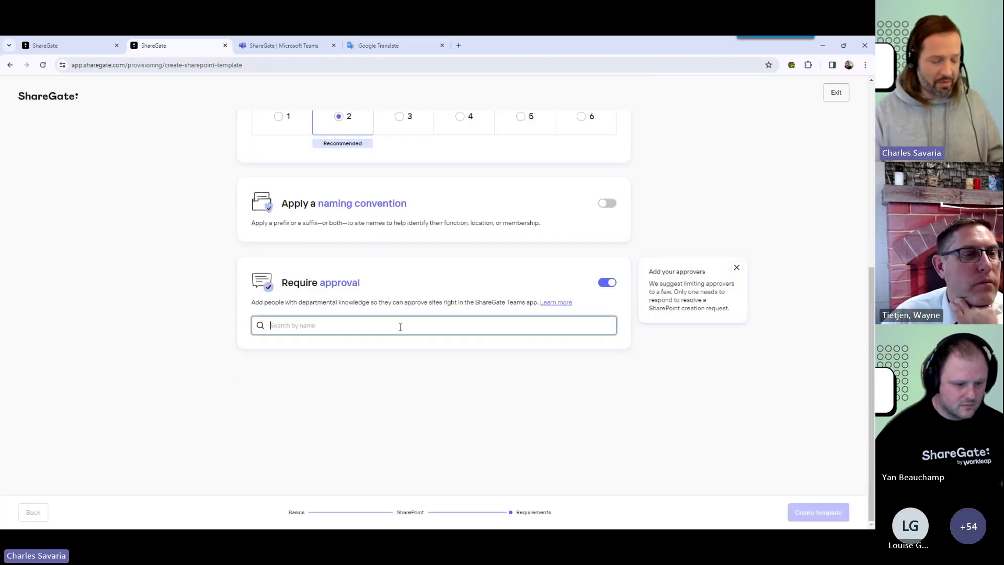
text(mary)
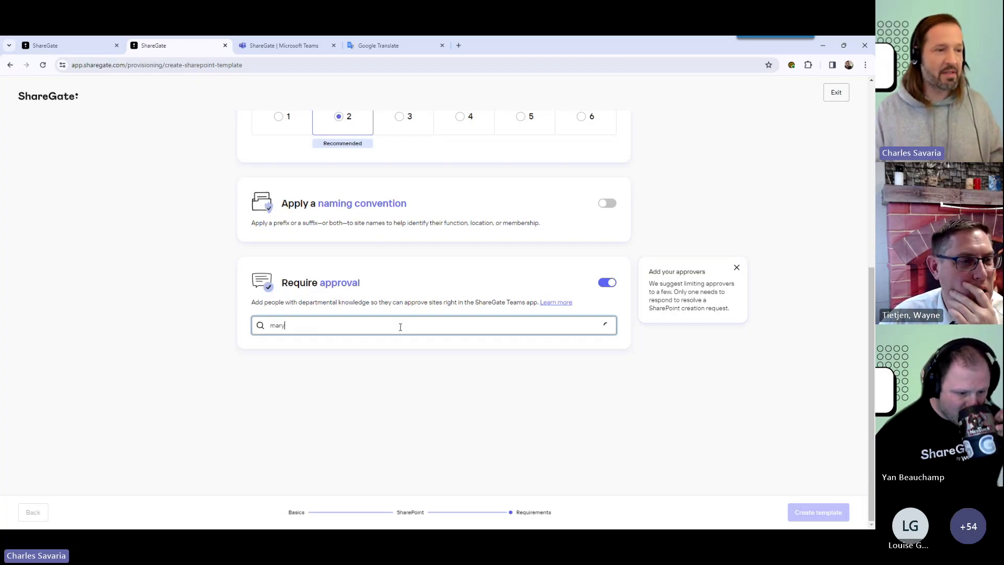
click(335, 369)
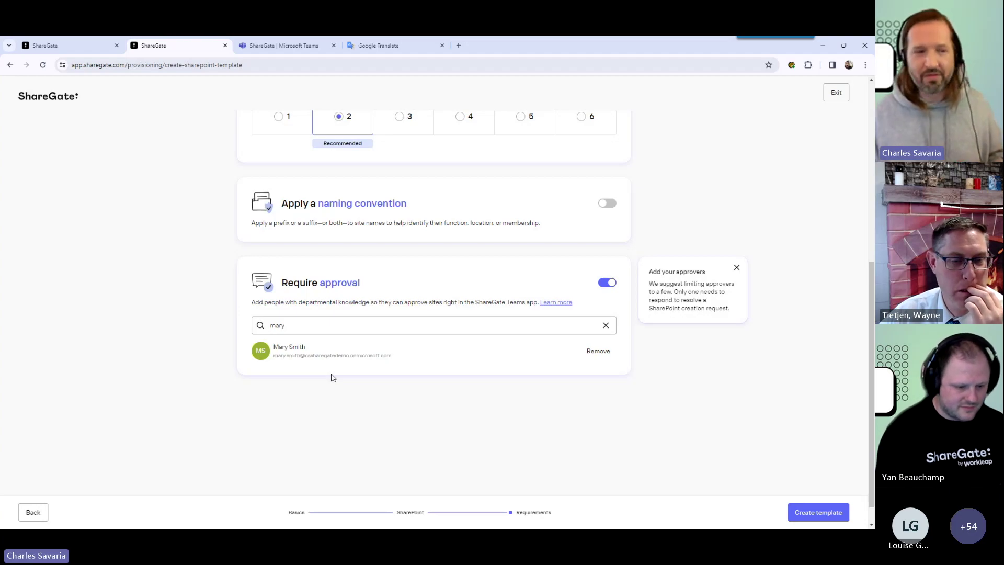
- Review the template settings and create the 'template' Team site template
scroll(331, 378, up, 6)
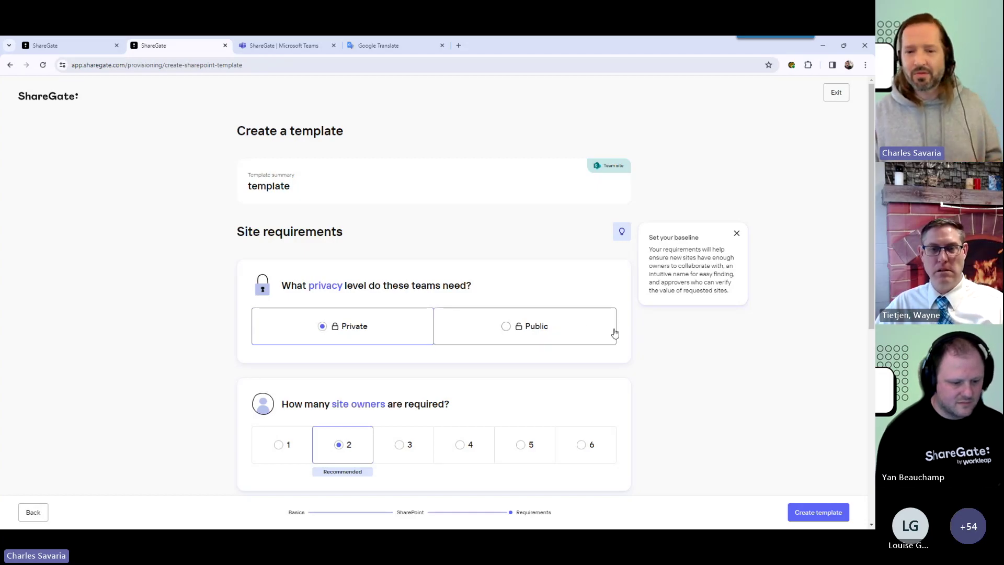
scroll(605, 345, down, 1)
scroll(605, 345, down, 7)
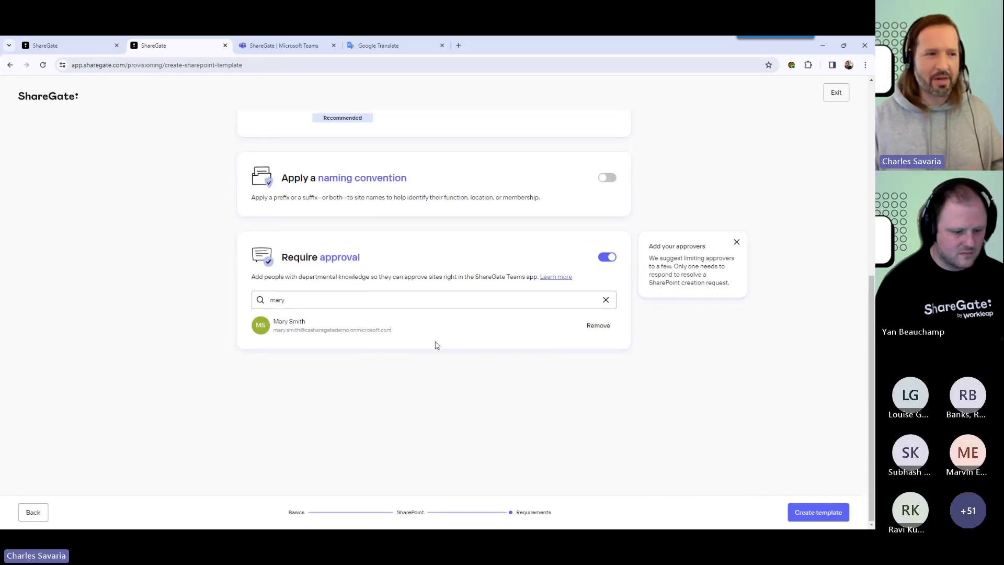
click(818, 513)
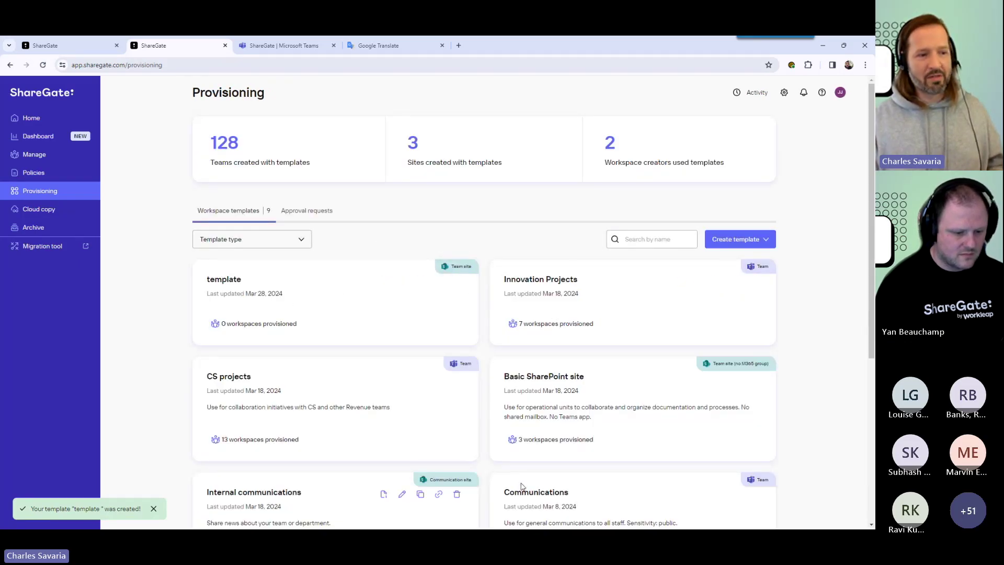
scroll(603, 472, down, 1)
scroll(603, 471, down, 5)
scroll(617, 520, up, 5)
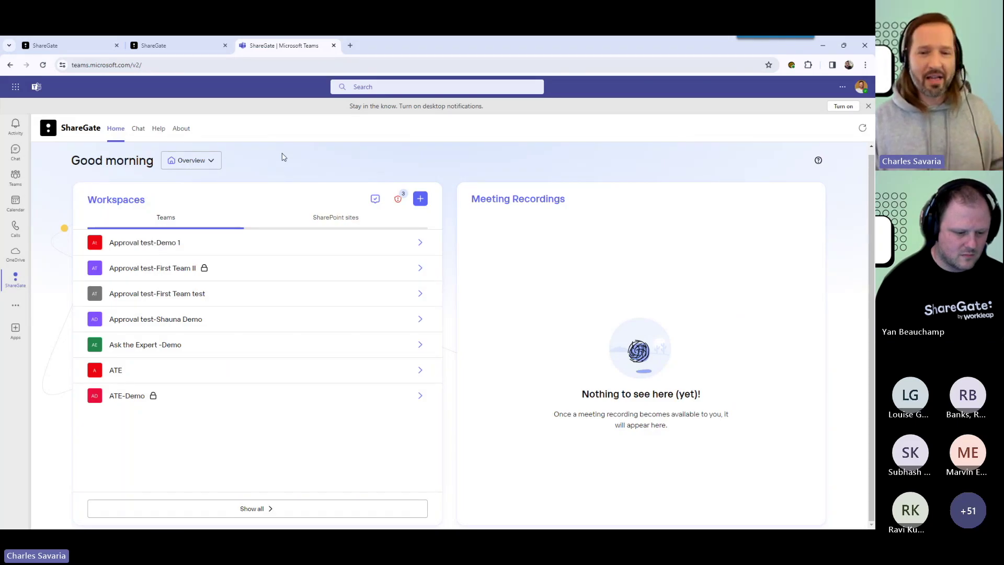
- In the ShareGate Teams app, show Workspaces and begin creating a new workspace
click(231, 193)
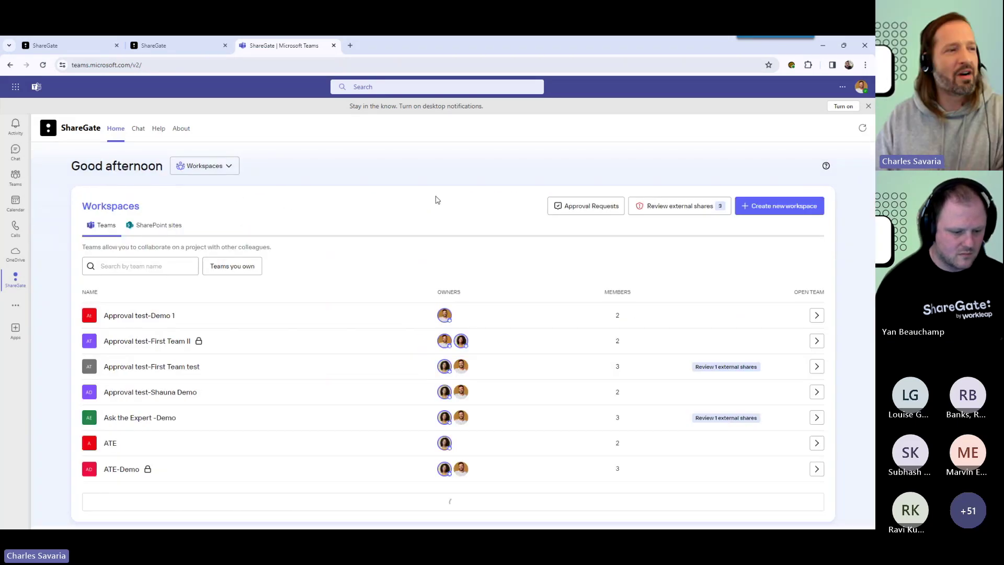
click(783, 215)
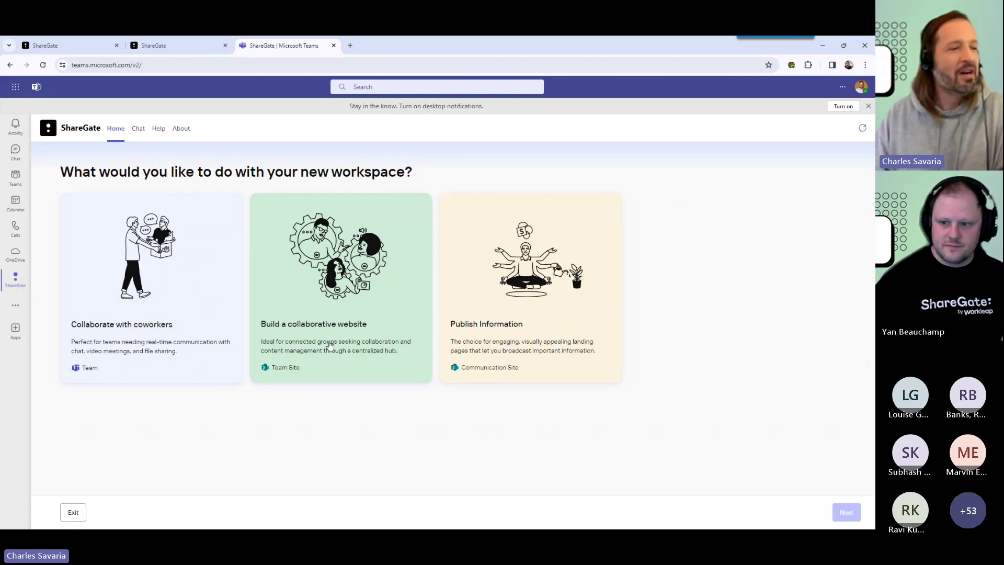
- Choose a collaborative website and use the newly created template
click(359, 341)
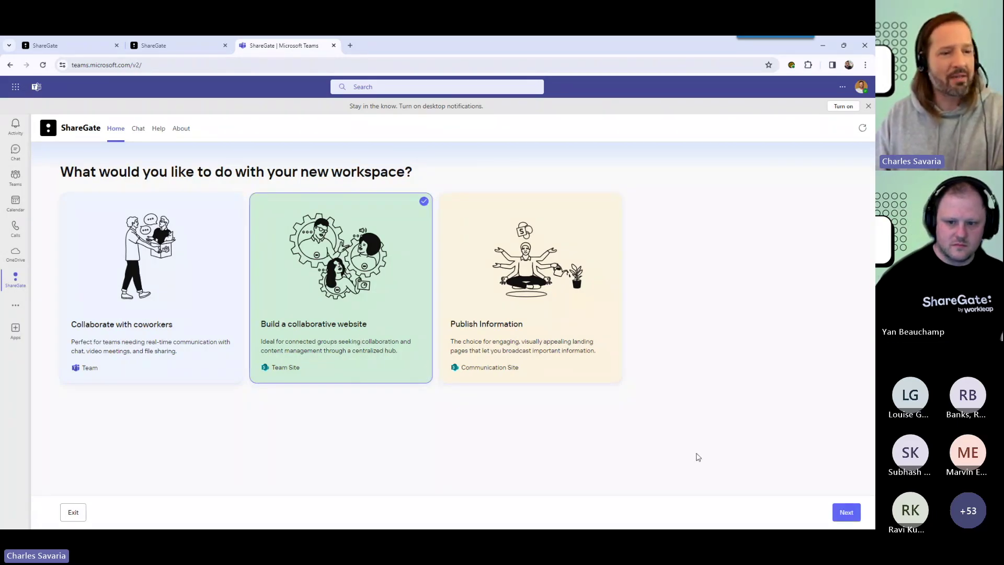
click(846, 512)
click(455, 250)
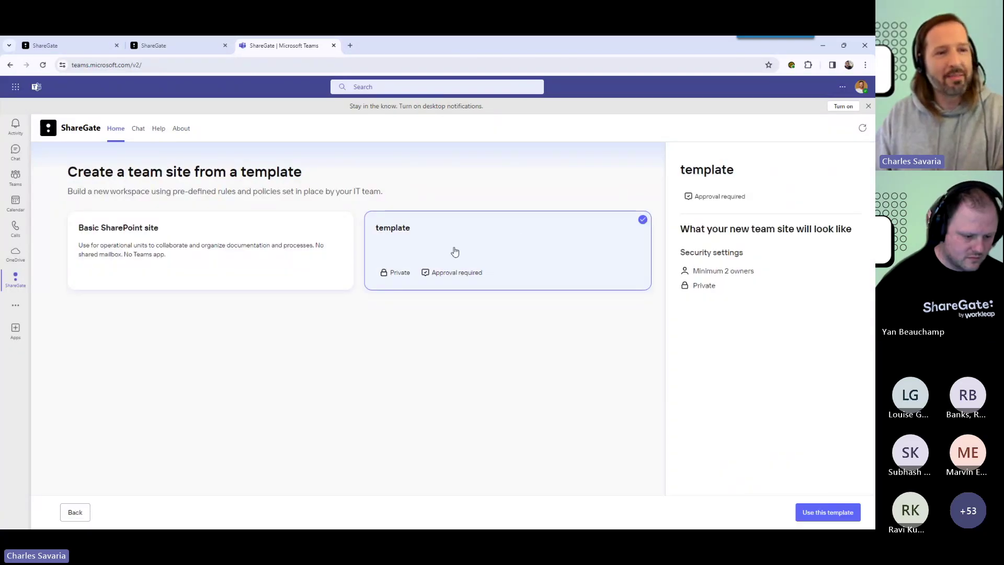
click(838, 513)
- Name the site 'a new team site' and send the request for approval
click(139, 235)
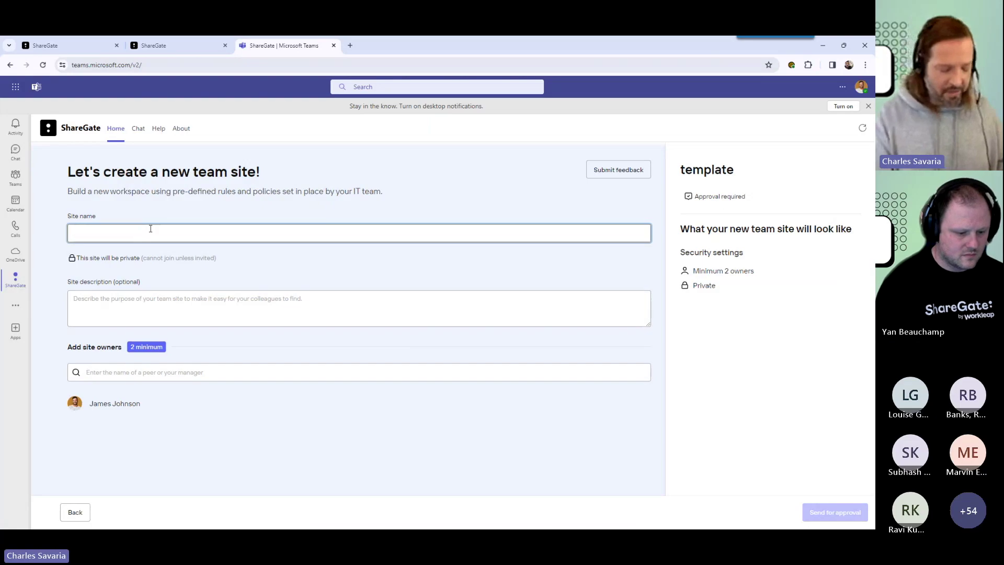
text(a new team site)
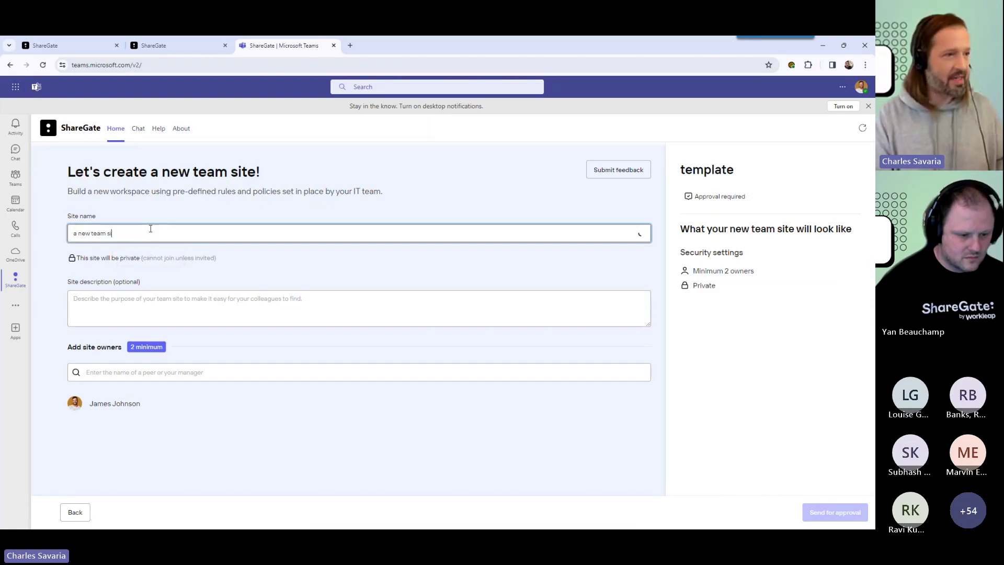
click(188, 312)
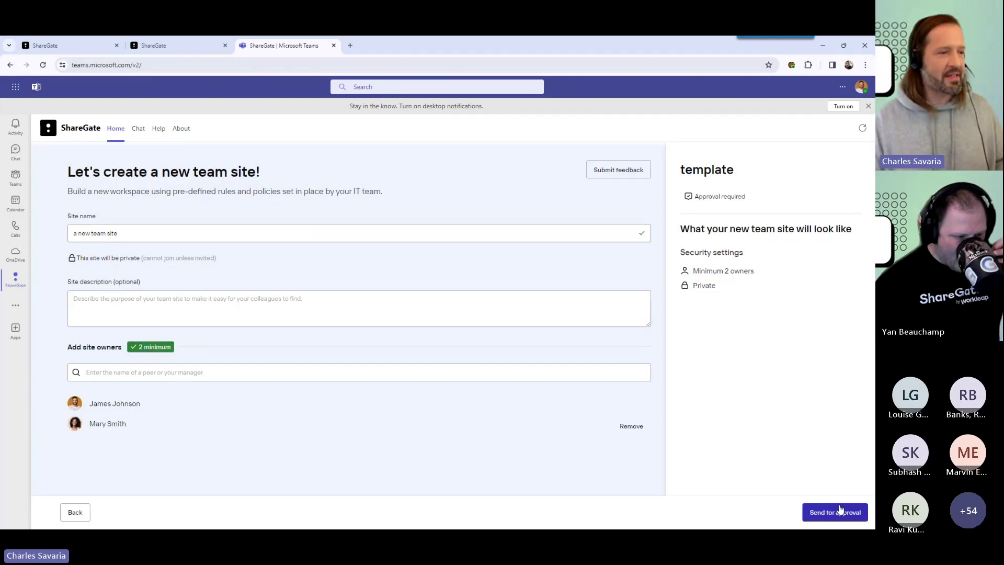
click(835, 511)
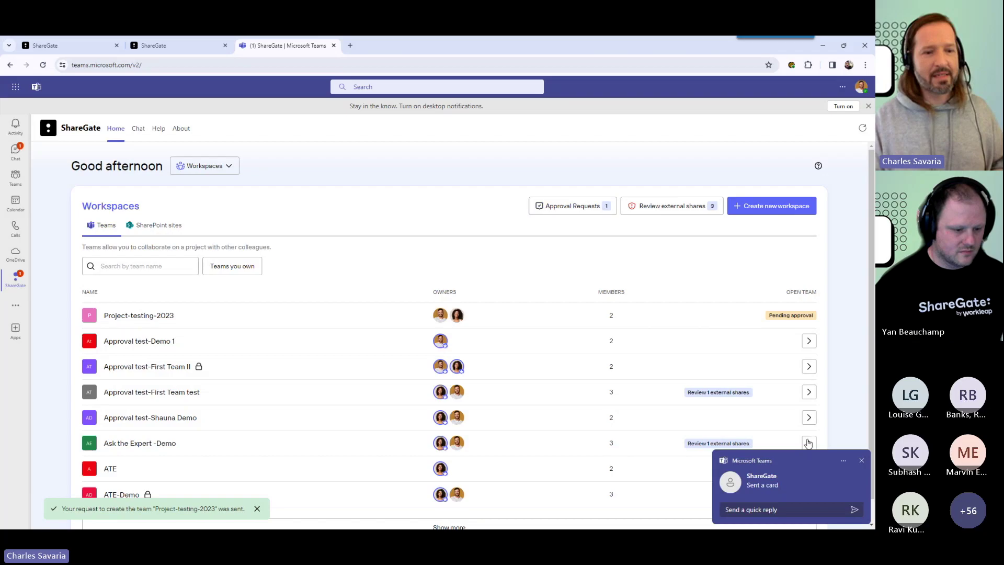
- Open the ShareGate approval message and reply to view the pending Project-testing-2023 request
click(778, 511)
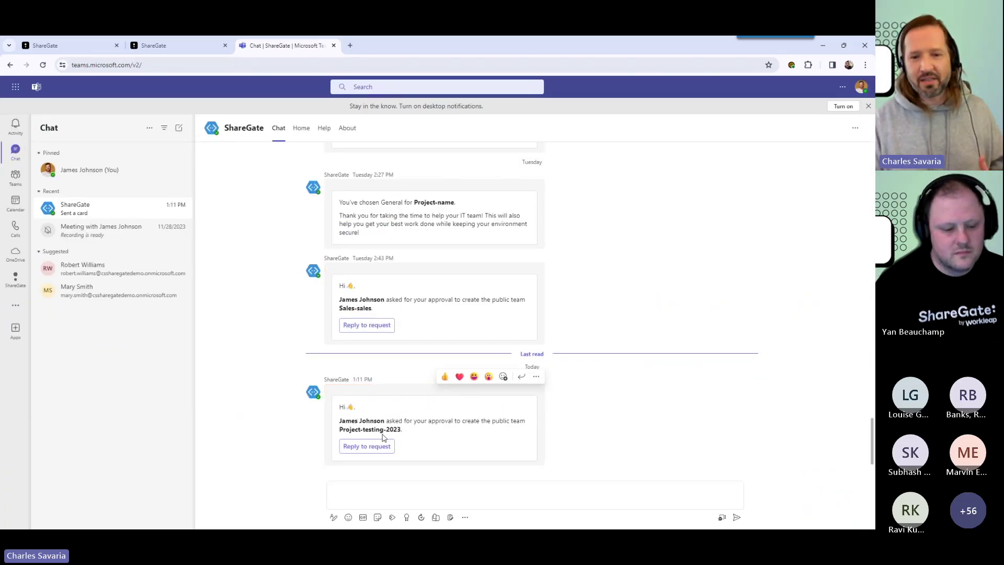
click(367, 445)
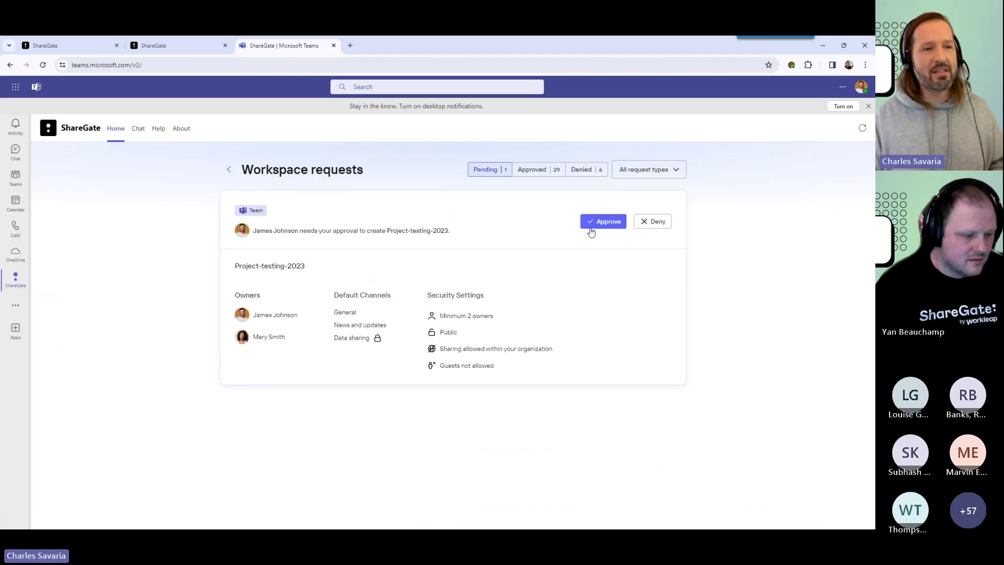